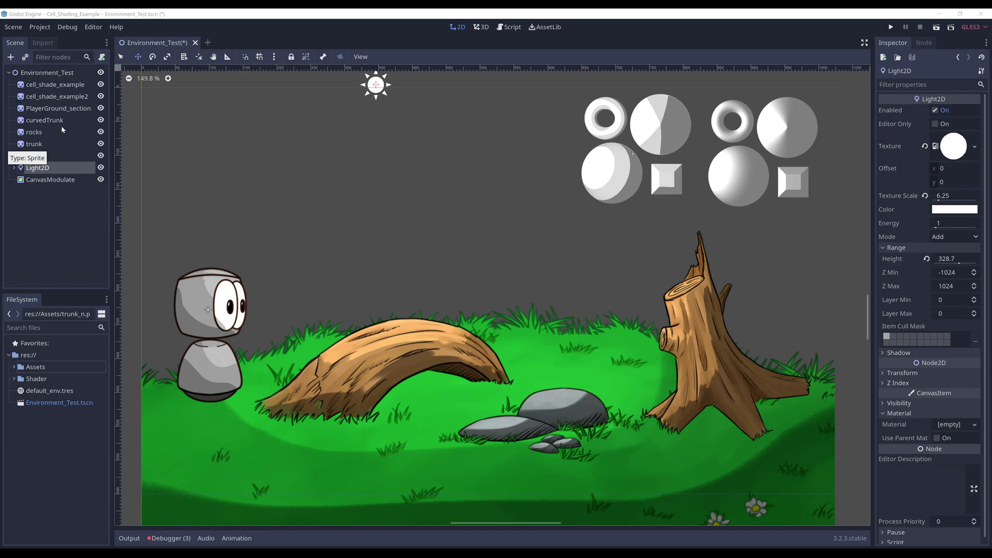
# Step: Set the curved trunk's shader parameters to Level 1 of 0.552 and Level 2 of 0.839
pyautogui.click(44, 121)
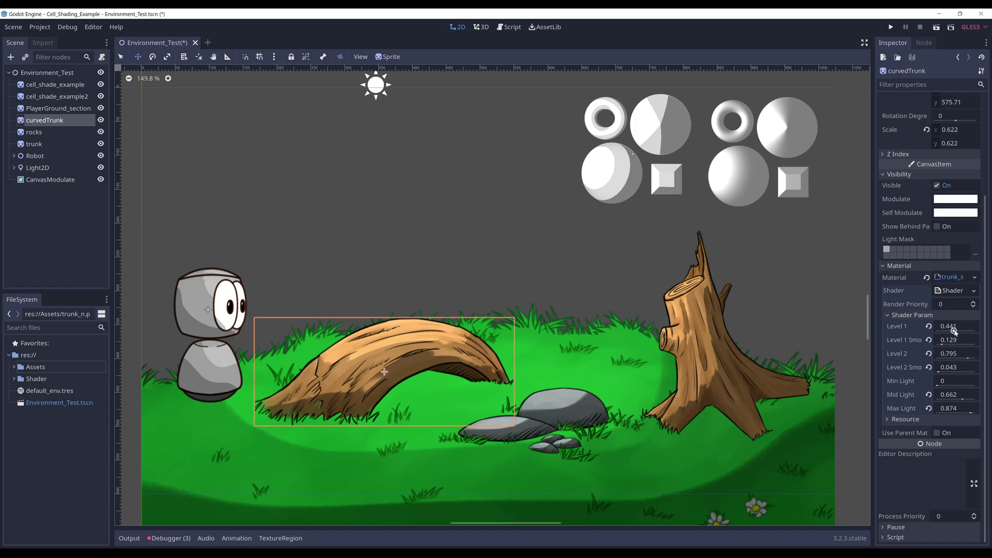
pyautogui.moveTo(955, 331); pyautogui.dragTo(948, 332)
pyautogui.moveTo(876, 340); pyautogui.dragTo(843, 340)
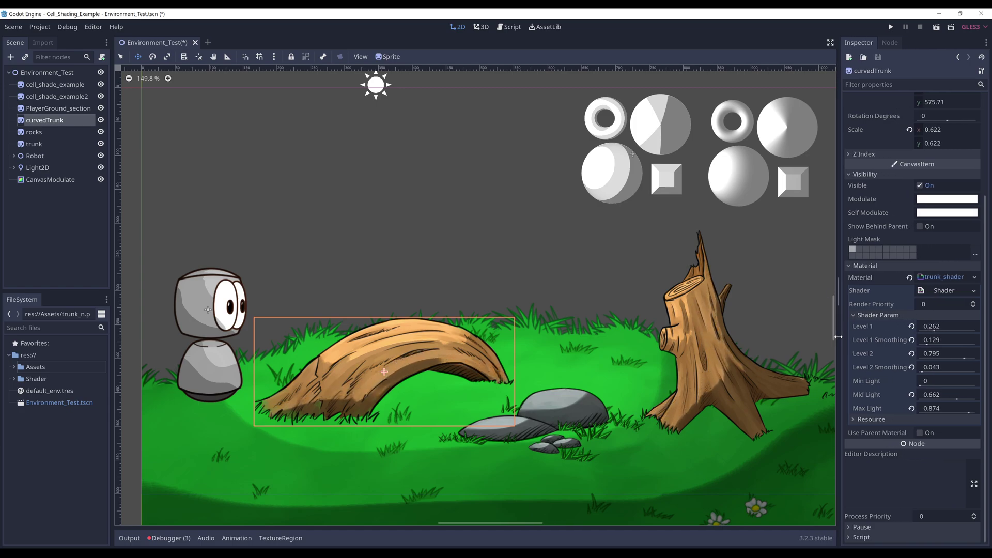
pyautogui.moveTo(933, 332)
pyautogui.mouseDown()
pyautogui.moveTo(953, 332)
pyautogui.moveTo(966, 359)
pyautogui.moveTo(911, 359)
pyautogui.mouseUp()
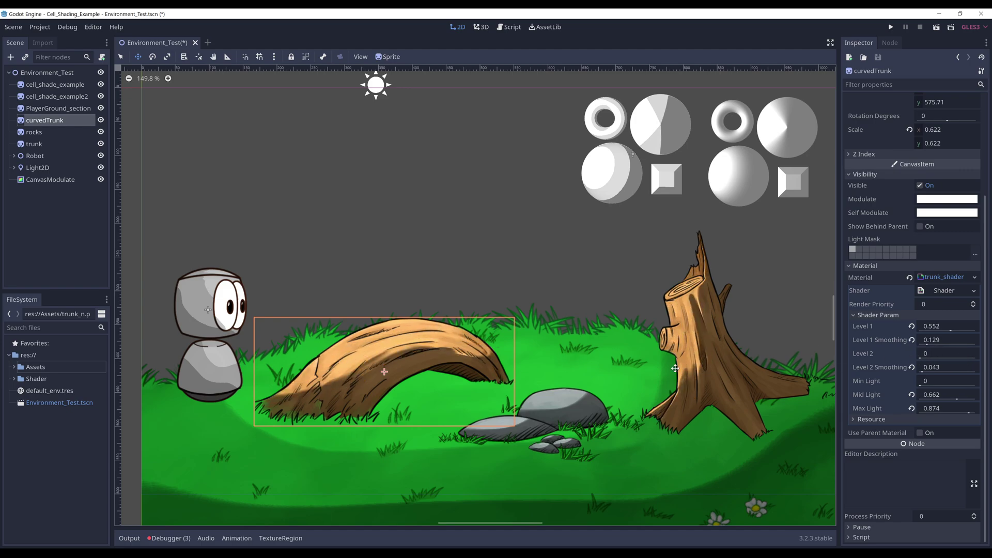
pyautogui.moveTo(921, 358); pyautogui.dragTo(967, 359)
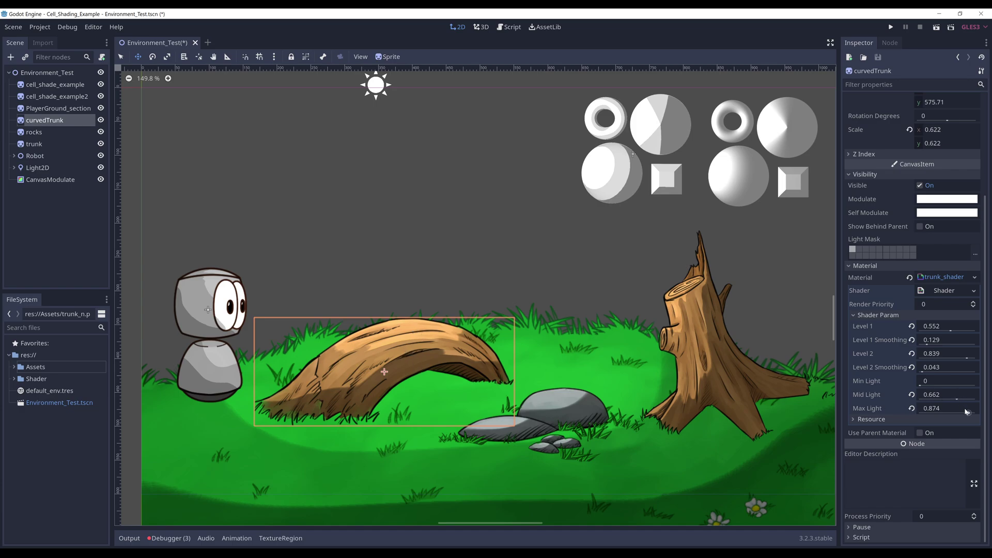
# Step: Set the curved trunk's shader to Min Light 0.272, Mid Light 0.597, Max Light 1, Level 1 Smoothing 0.253 and Level 2 Smoothing 0.089
pyautogui.moveTo(968, 413)
pyautogui.mouseDown()
pyautogui.moveTo(933, 386)
pyautogui.moveTo(977, 413)
pyautogui.moveTo(952, 400)
pyautogui.mouseUp()
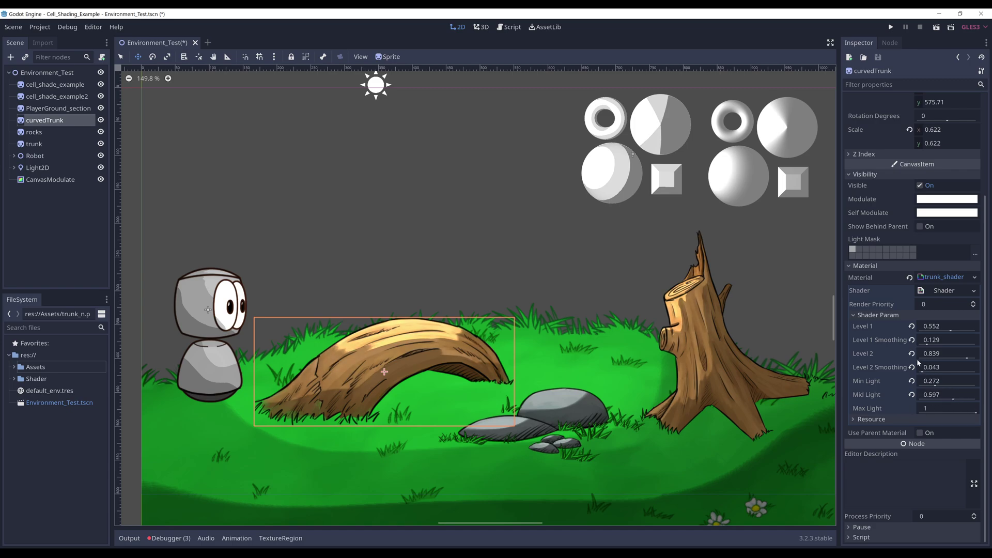
pyautogui.moveTo(927, 346)
pyautogui.mouseDown()
pyautogui.moveTo(939, 345)
pyautogui.moveTo(927, 372)
pyautogui.mouseUp()
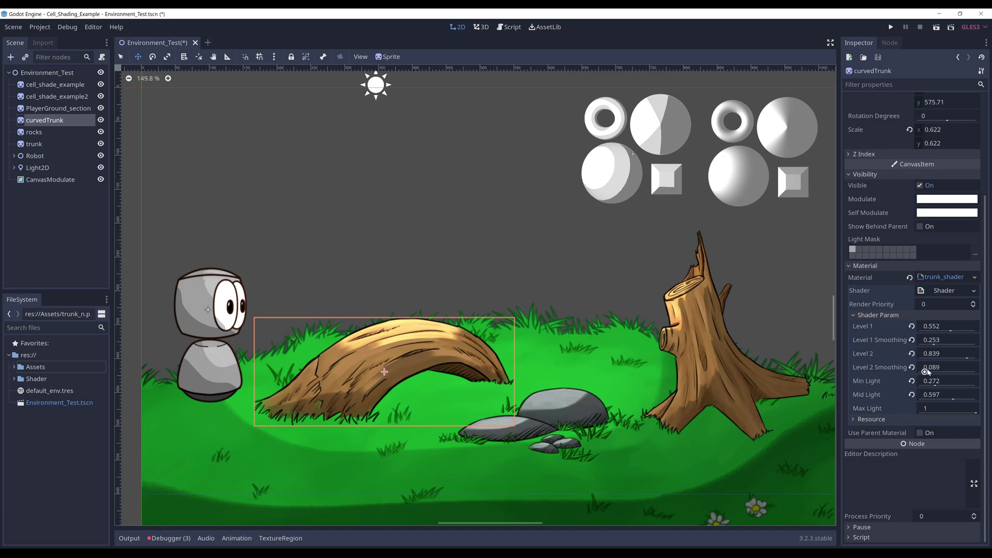
# Step: Clear the curved trunk's shader material to compare the sprite without it, and undo the removal
pyautogui.click(976, 277)
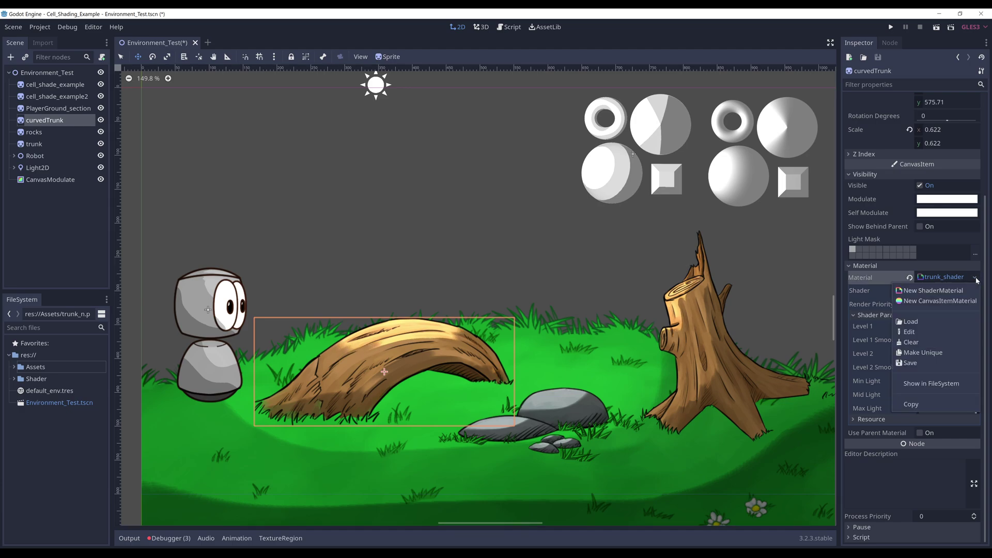
pyautogui.click(931, 345)
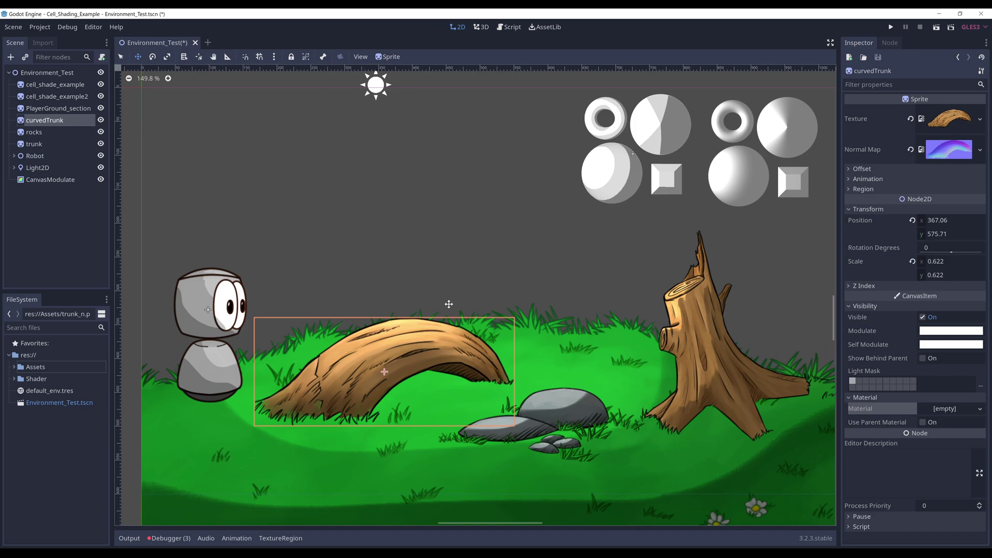
pyautogui.hotkey('ctrl', 'z')
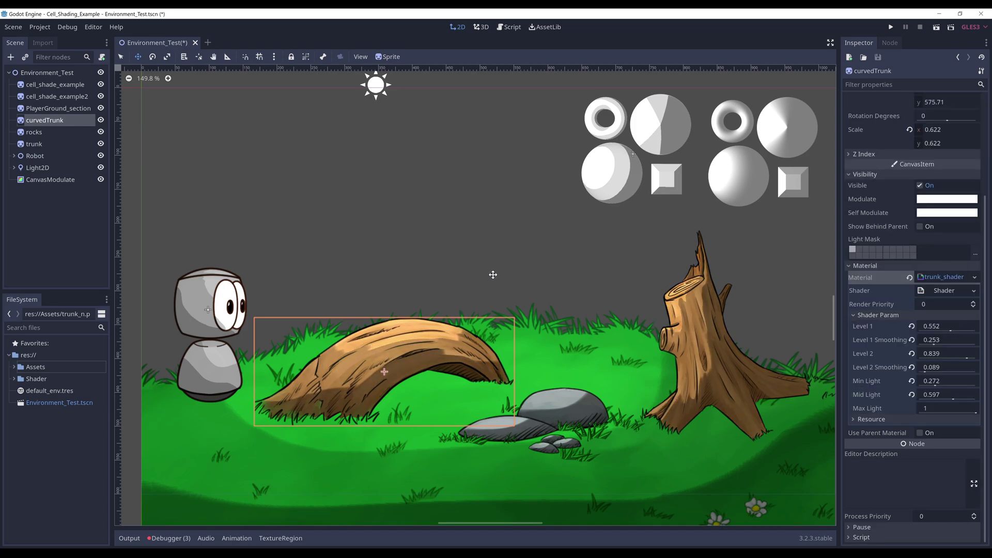
# Step: Move the Light2D around the scene and leave it slightly lower above the curved trunk
pyautogui.click(45, 169)
pyautogui.moveTo(468, 142)
pyautogui.mouseDown()
pyautogui.moveTo(324, 188)
pyautogui.moveTo(412, 277)
pyautogui.moveTo(611, 279)
pyautogui.moveTo(634, 366)
pyautogui.moveTo(491, 122)
pyautogui.moveTo(387, 219)
pyautogui.moveTo(344, 114)
pyautogui.moveTo(379, 241)
pyautogui.moveTo(436, 202)
pyautogui.moveTo(389, 320)
pyautogui.moveTo(579, 320)
pyautogui.moveTo(656, 284)
pyautogui.moveTo(775, 271)
pyautogui.moveTo(793, 284)
pyautogui.moveTo(730, 448)
pyautogui.moveTo(601, 453)
pyautogui.moveTo(460, 424)
pyautogui.moveTo(538, 416)
pyautogui.moveTo(606, 353)
pyautogui.moveTo(303, 193)
pyautogui.moveTo(376, 180)
pyautogui.moveTo(578, 196)
pyautogui.moveTo(377, 186)
pyautogui.moveTo(257, 256)
pyautogui.moveTo(442, 246)
pyautogui.moveTo(377, 191)
pyautogui.moveTo(368, 215)
pyautogui.moveTo(485, 317)
pyautogui.moveTo(598, 359)
pyautogui.moveTo(339, 193)
pyautogui.moveTo(335, 200)
pyautogui.mouseUp()
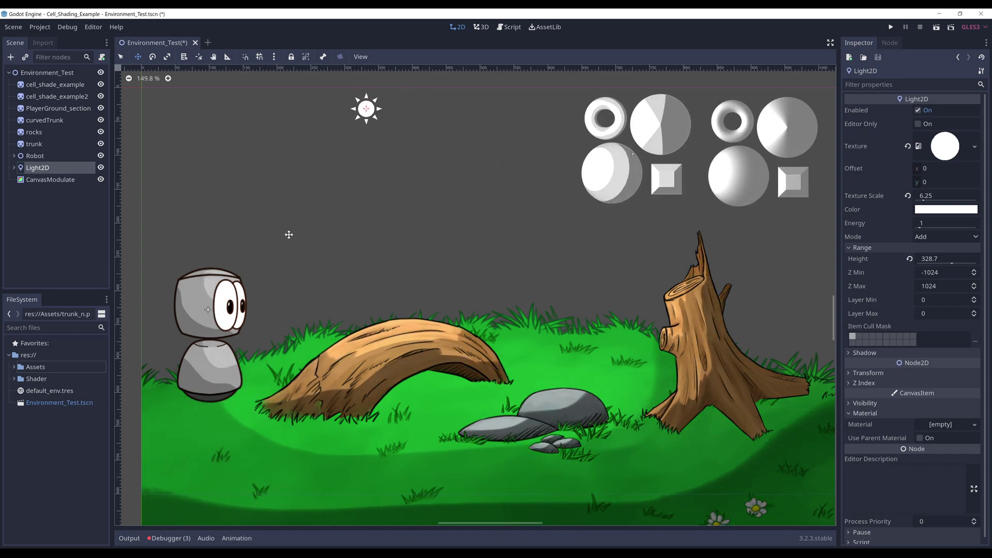
# Step: Set the rocks' shader parameters to Level 1 of 0.389 and Level 1 Smoothing of 0.32
pyautogui.click(35, 132)
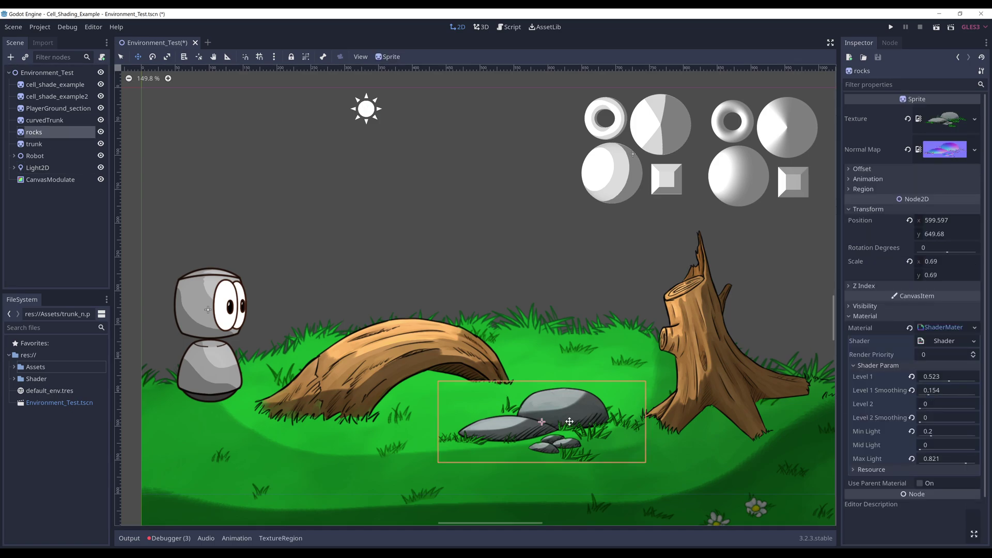
pyautogui.moveTo(948, 383); pyautogui.dragTo(939, 381)
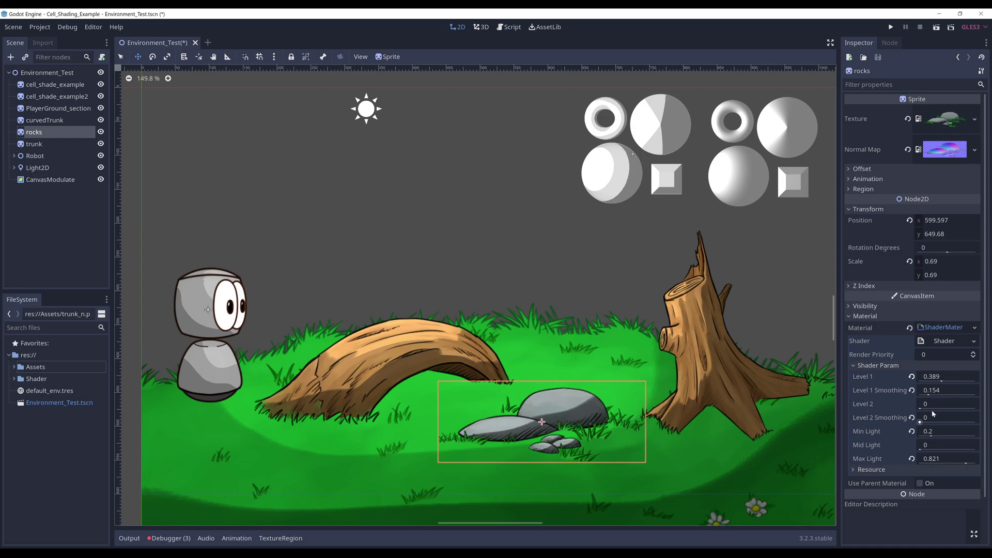
pyautogui.moveTo(930, 395)
pyautogui.mouseDown()
pyautogui.moveTo(956, 395)
pyautogui.moveTo(919, 395)
pyautogui.moveTo(938, 395)
pyautogui.mouseUp()
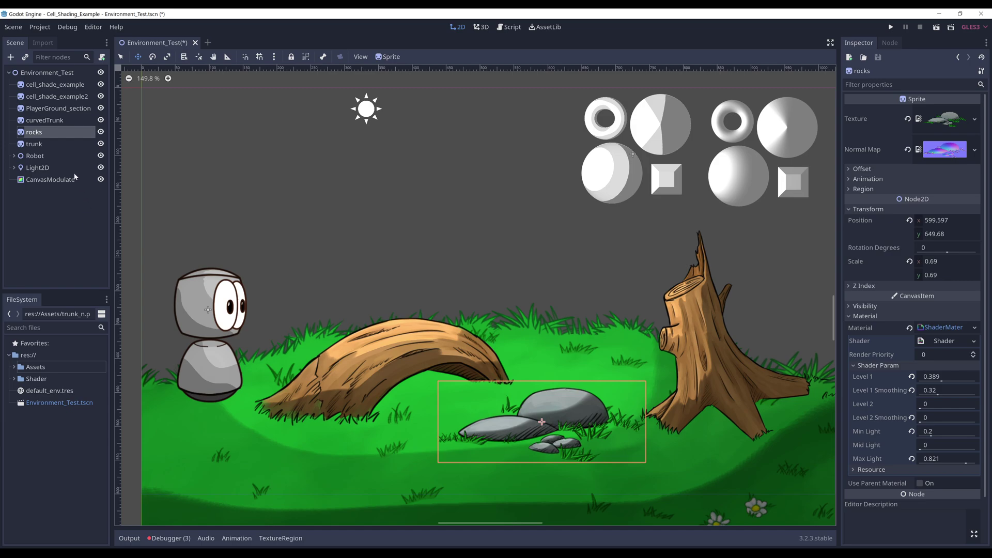
# Step: Set the Level 1 shader parameter of the upright trunk to 0.363
pyautogui.click(49, 146)
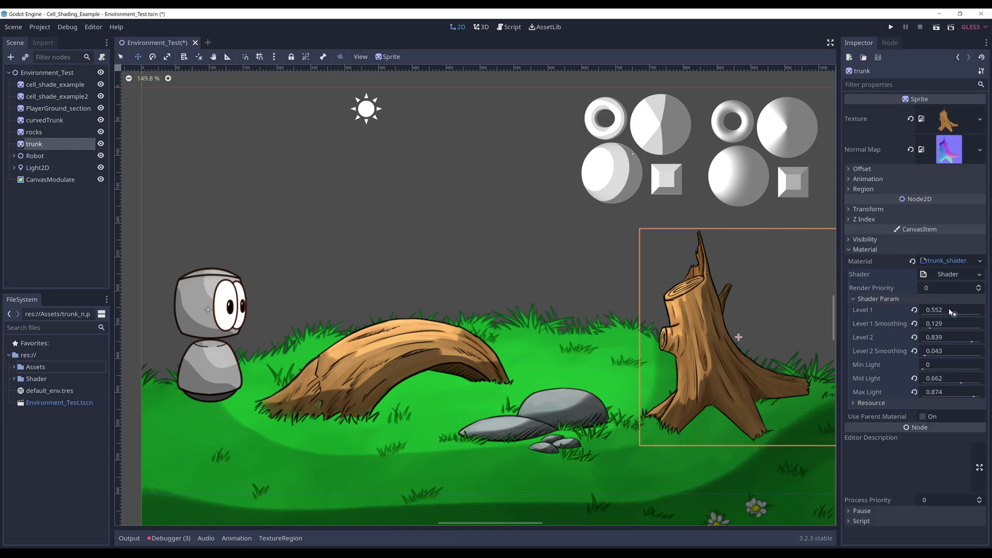
pyautogui.moveTo(955, 315); pyautogui.dragTo(944, 315)
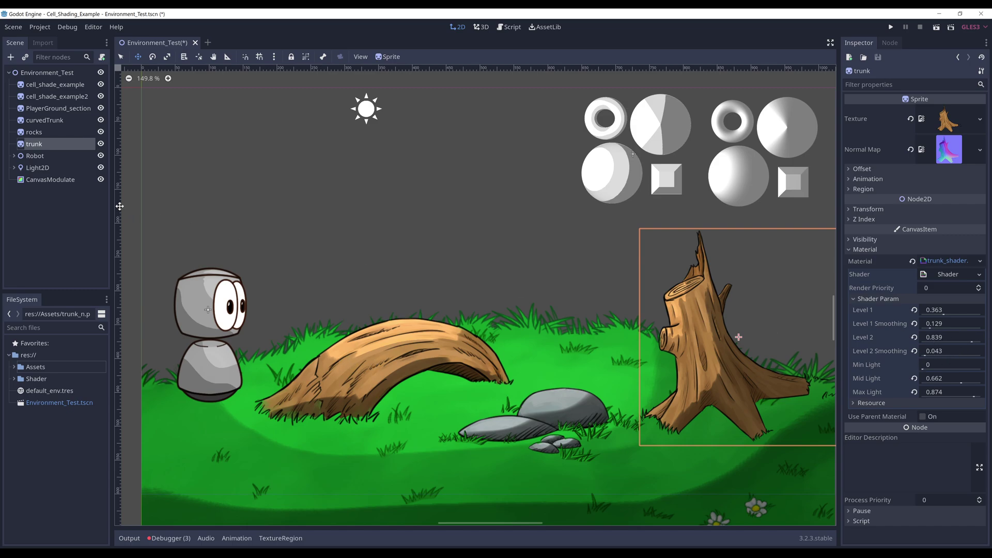
# Step: Set the Robot's shader parameters to Level 1 of 0.399, Level 2 of 0.722, Level 2 Smoothing of 0.012 and Mid Light of 0.535
pyautogui.click(29, 158)
pyautogui.click(15, 157)
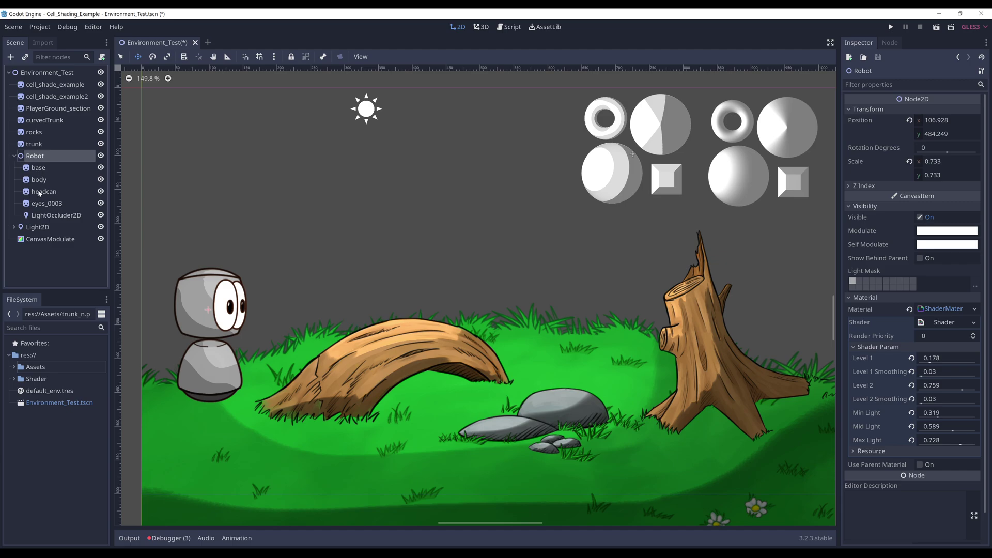
pyautogui.click(15, 156)
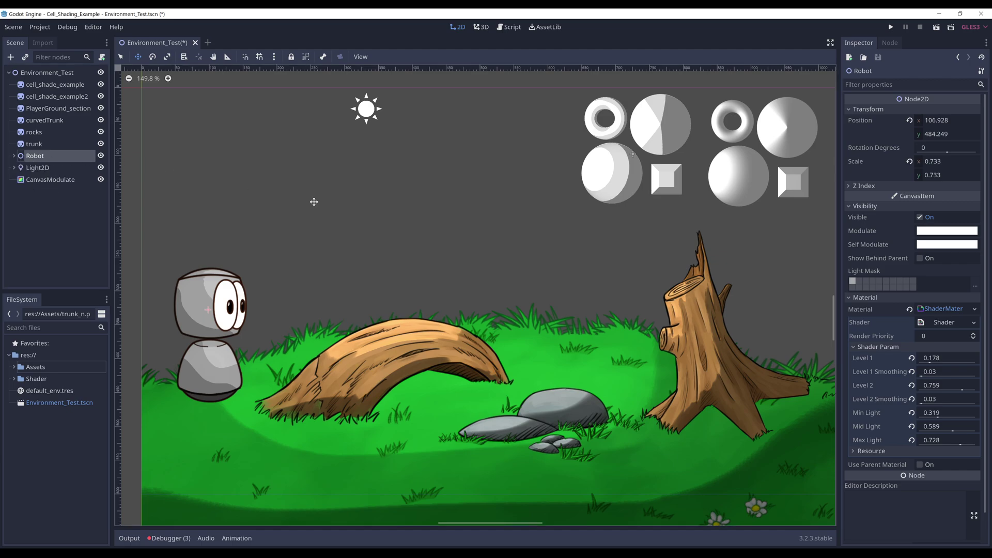
pyautogui.moveTo(930, 363)
pyautogui.mouseDown()
pyautogui.moveTo(950, 363)
pyautogui.moveTo(936, 363)
pyautogui.moveTo(961, 390)
pyautogui.moveTo(921, 405)
pyautogui.mouseUp()
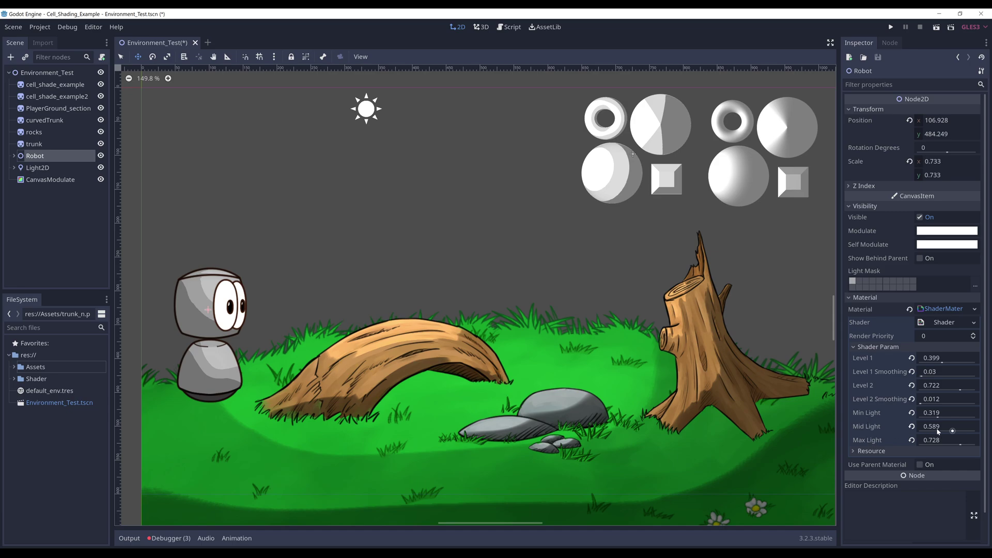
pyautogui.moveTo(953, 432)
pyautogui.mouseDown()
pyautogui.moveTo(920, 431)
pyautogui.moveTo(950, 431)
pyautogui.mouseUp()
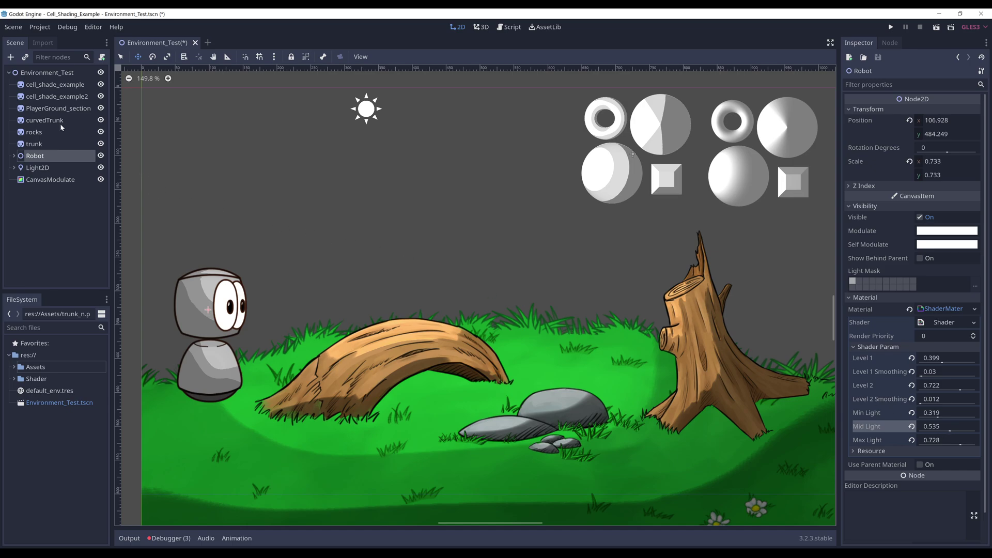
# Step: Move the Light2D around the scene and place it higher and further right above the curved trunk
pyautogui.click(44, 120)
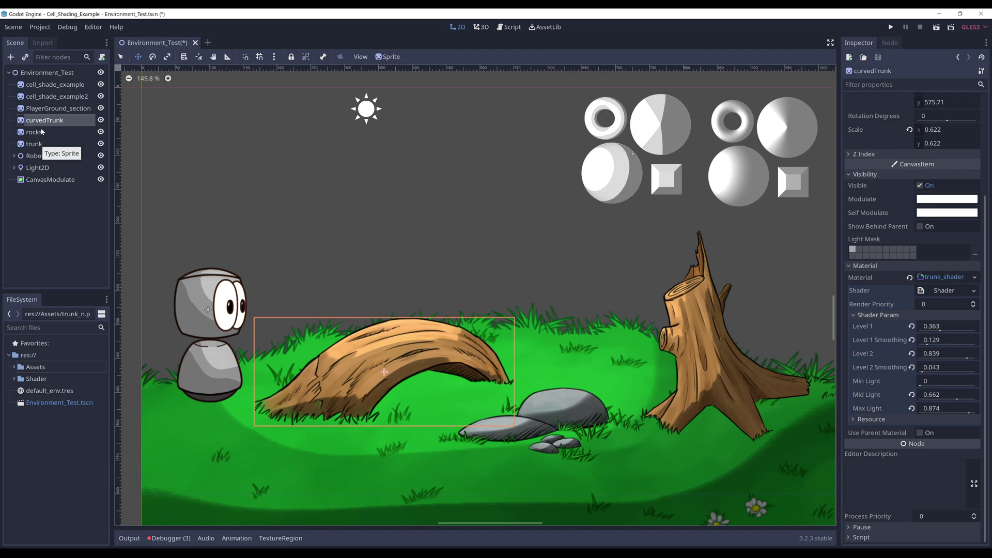
pyautogui.click(37, 168)
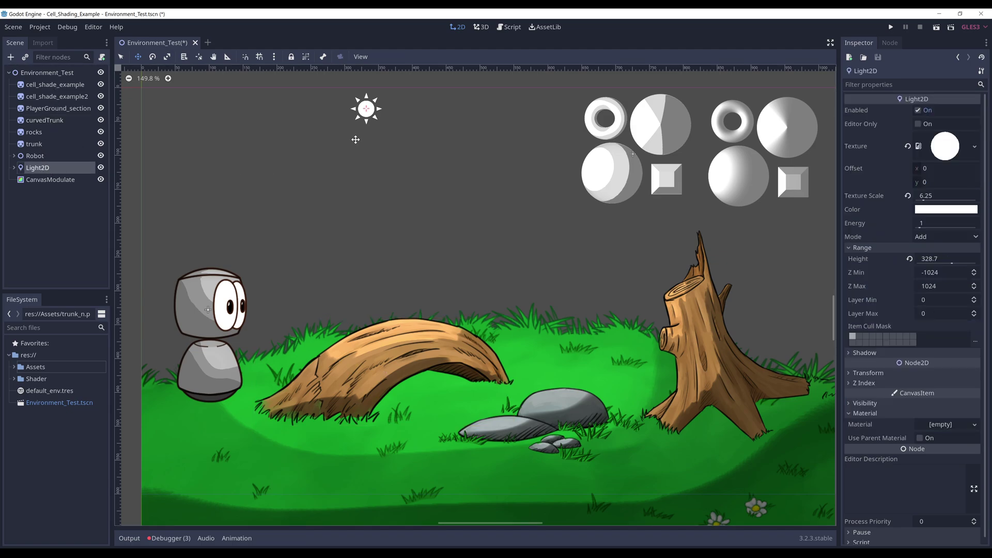
pyautogui.moveTo(363, 133); pyautogui.dragTo(355, 113)
pyautogui.moveTo(375, 254); pyautogui.dragTo(431, 223)
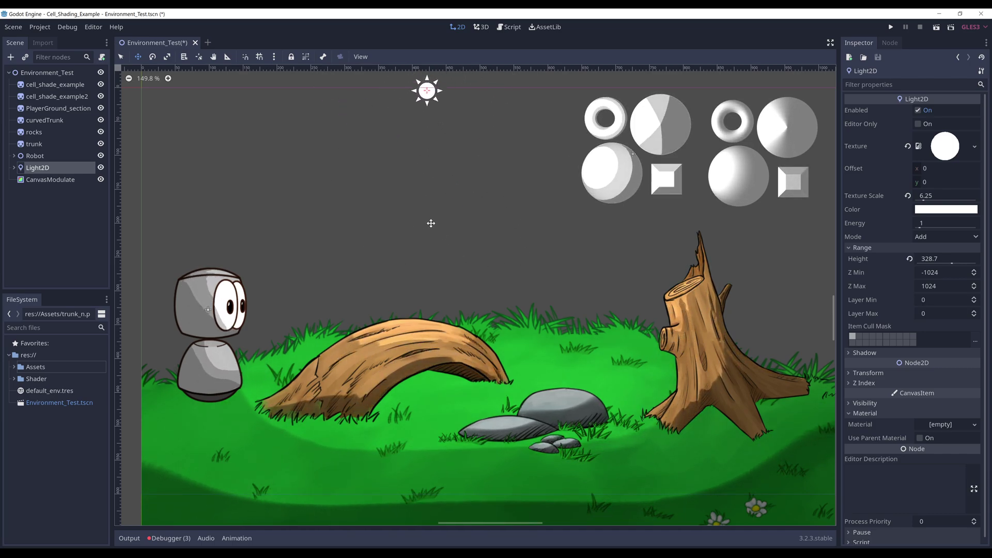
# Step: Hide the CanvasModulate node to compare the scene's brightness, and show it again
pyautogui.click(101, 179)
pyautogui.click(62, 180)
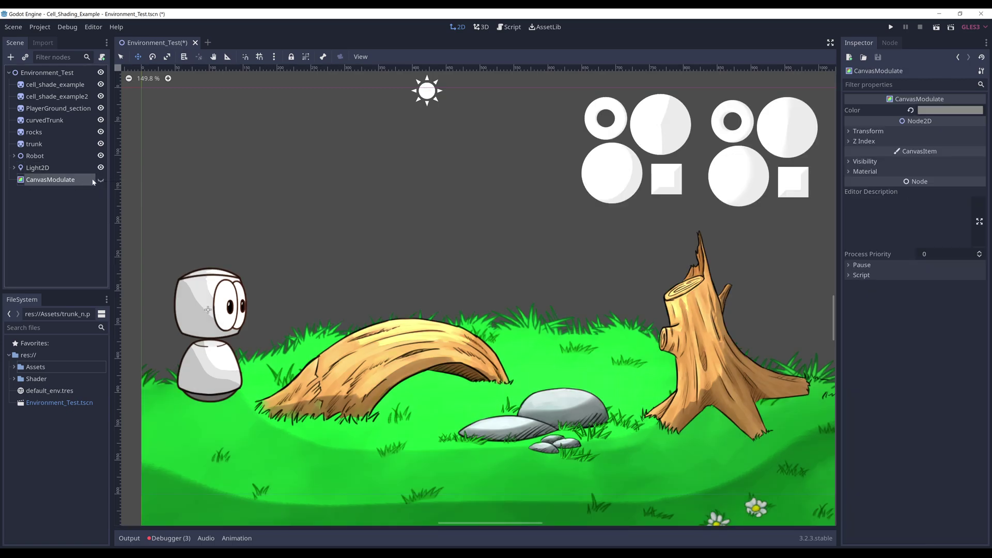
pyautogui.click(101, 180)
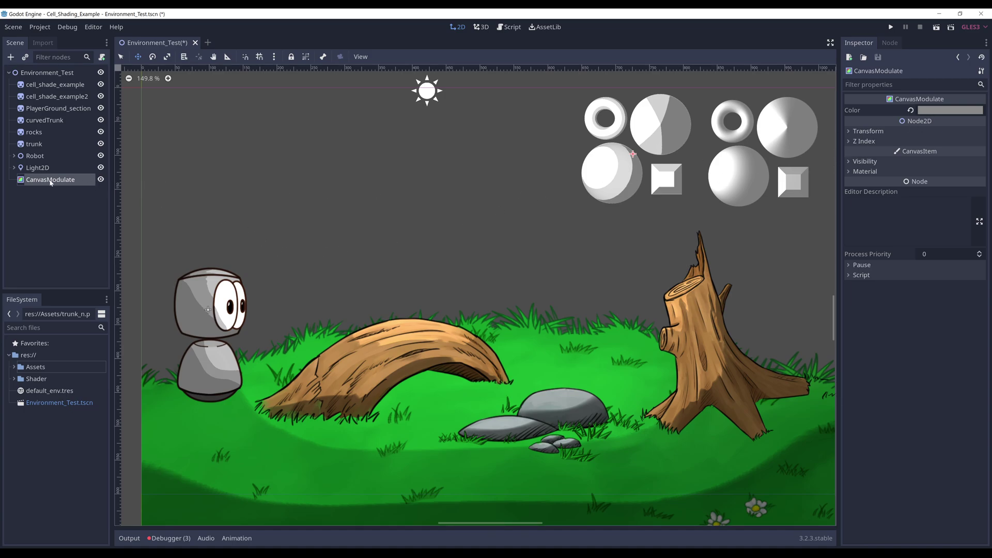
# Step: Set the Light2D's texture scale to 9.44, its height to 418.5 and its energy to 0.86
pyautogui.click(37, 167)
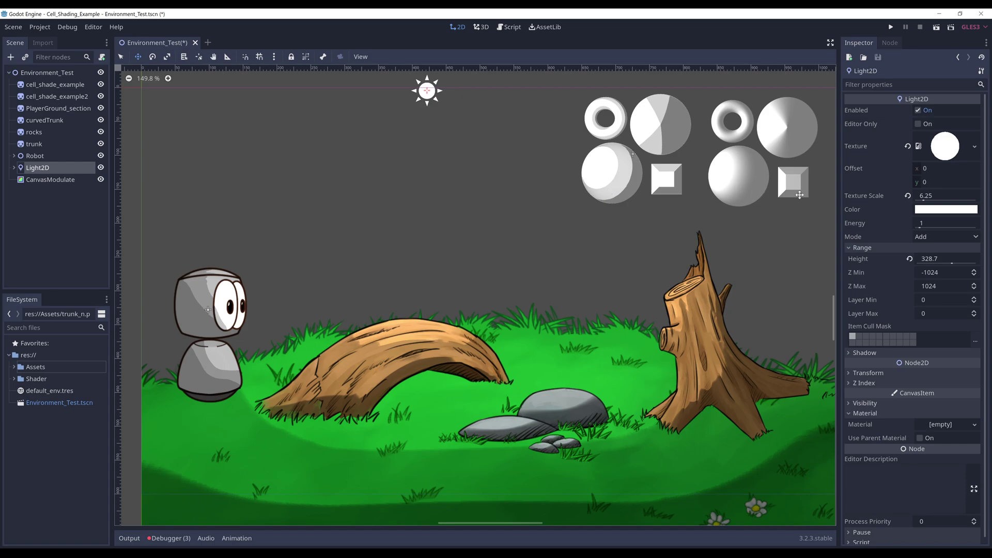
pyautogui.moveTo(925, 199); pyautogui.dragTo(930, 203)
pyautogui.moveTo(953, 263); pyautogui.dragTo(952, 260)
pyautogui.moveTo(921, 230)
pyautogui.mouseDown()
pyautogui.moveTo(946, 230)
pyautogui.moveTo(921, 231)
pyautogui.mouseUp()
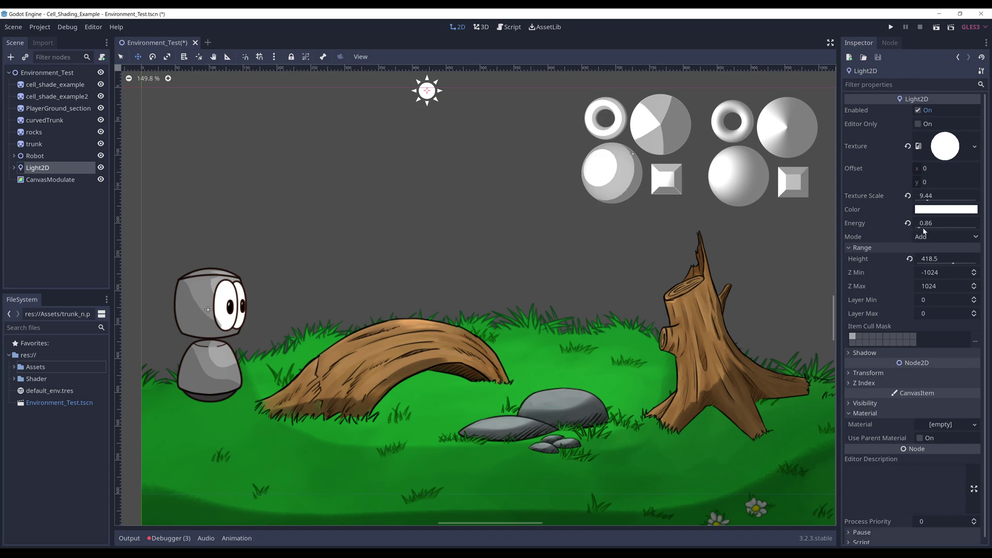
# Step: Reset the Light2D's energy to its default of 1 and set its height to 2048
pyautogui.click(908, 224)
pyautogui.moveTo(952, 260); pyautogui.dragTo(989, 266)
# Step: Move the Light2D across the scene to test how the raised light shades the sprites
pyautogui.moveTo(476, 138); pyautogui.dragTo(456, 272)
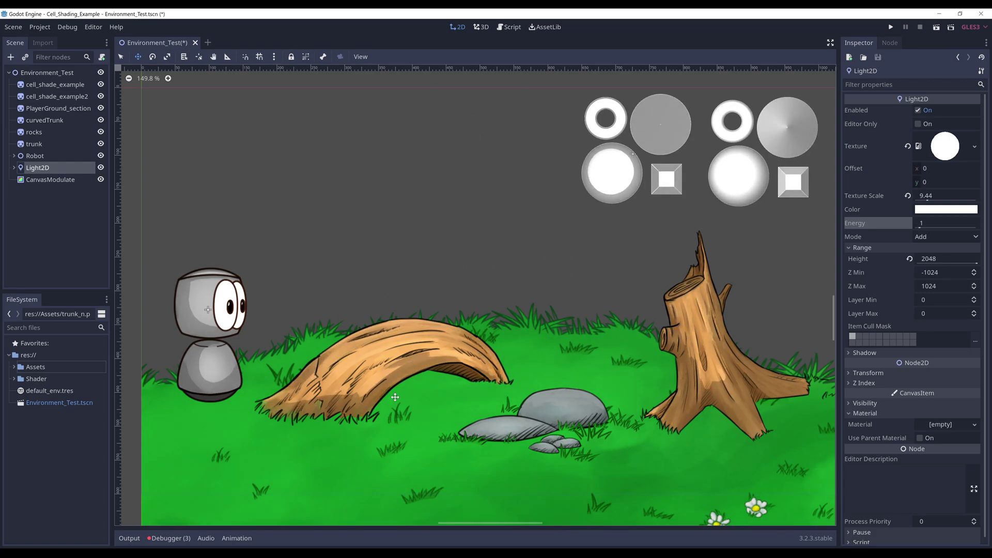
pyautogui.scroll(1, 458, 368)
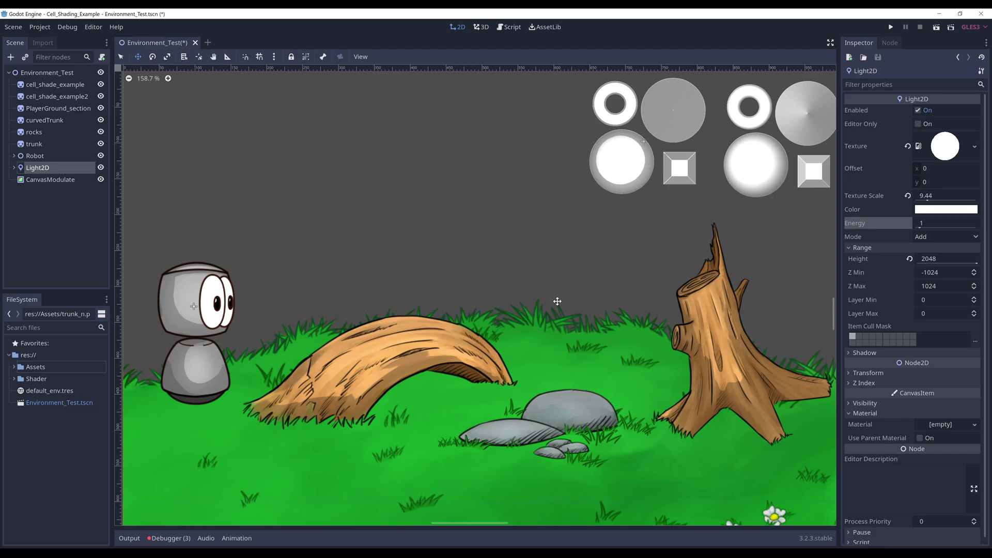
pyautogui.scroll(-1, 558, 301)
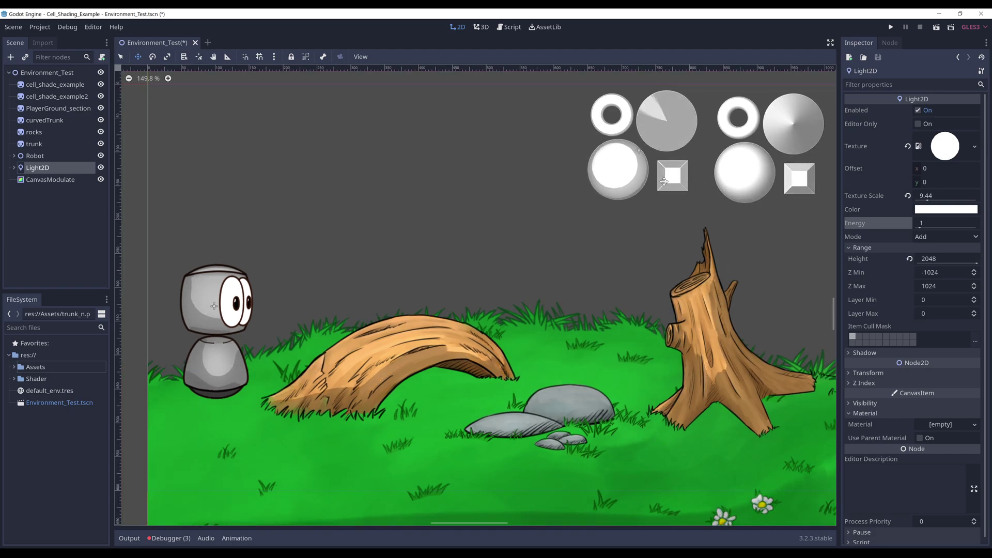
# Step: Undo the last move of the Light2D and set its height to 215.6
pyautogui.hotkey('ctrl', 'z')
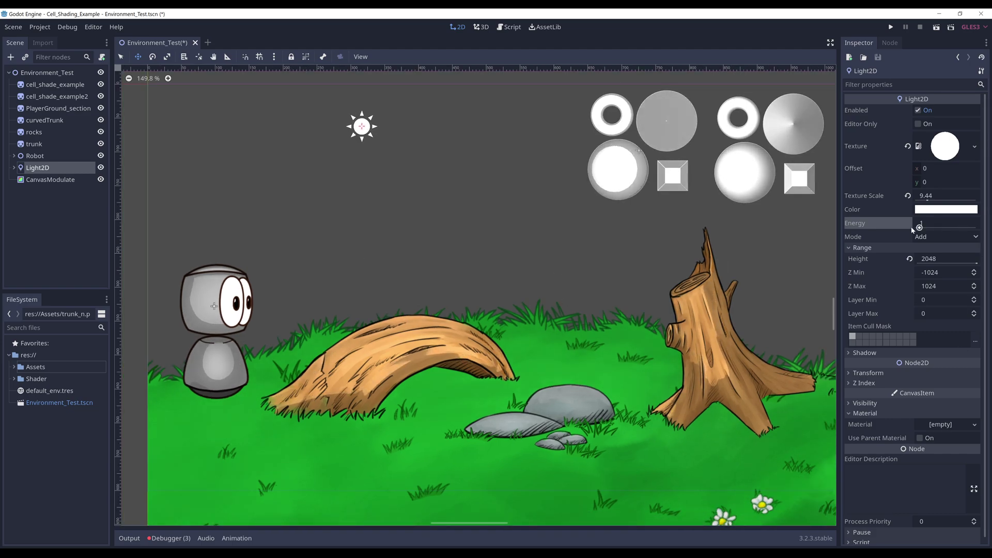
pyautogui.moveTo(976, 264); pyautogui.dragTo(951, 265)
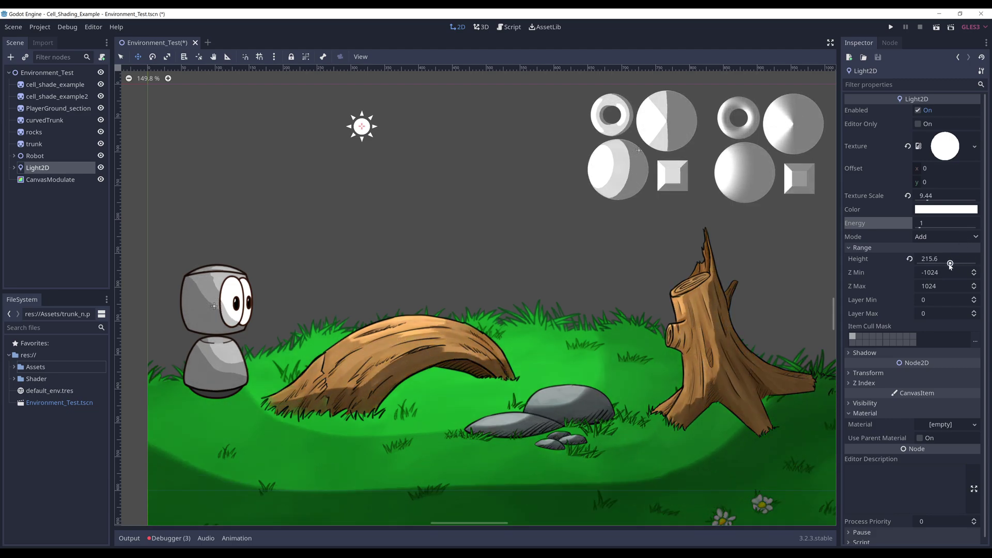